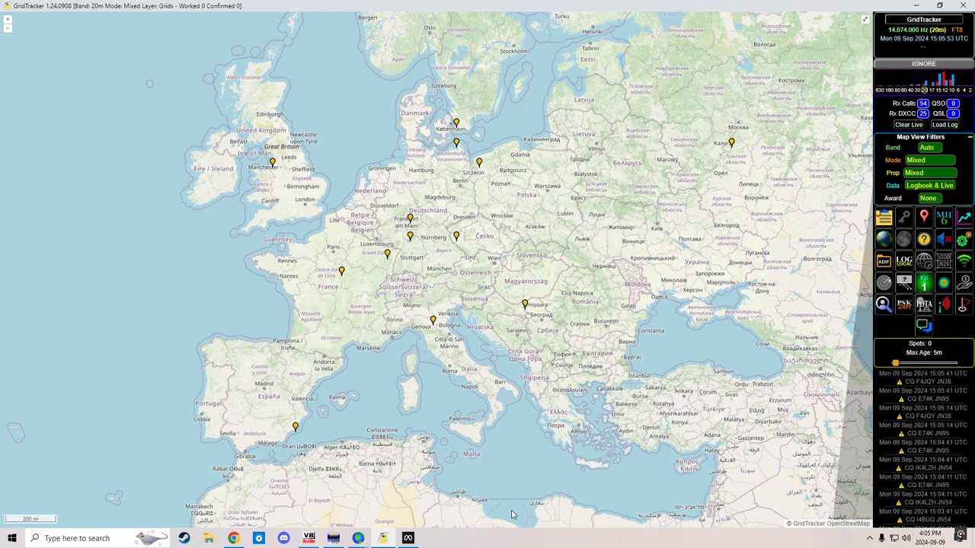
- In HDSDR, glance at the sampling rate settings and widen the audio filter passband slightly
click(333, 538)
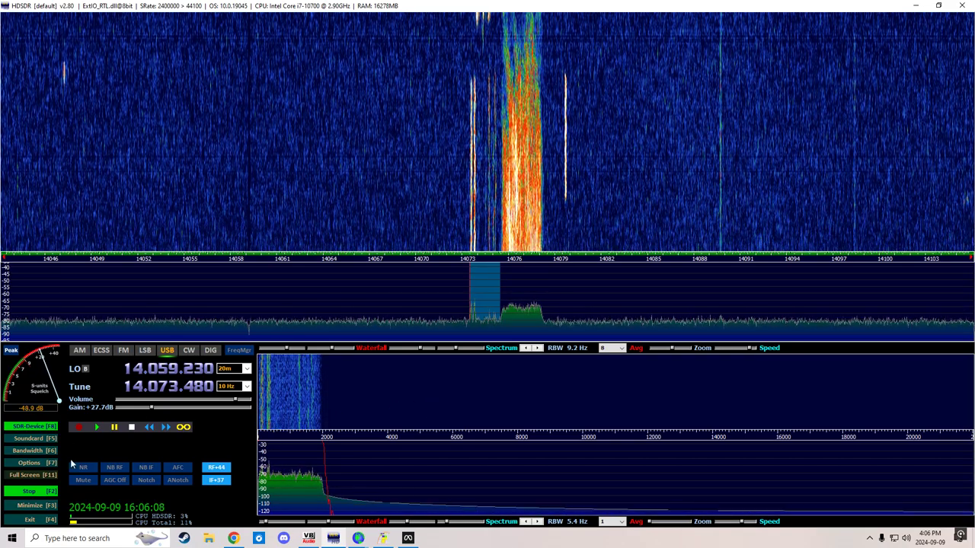
click(30, 451)
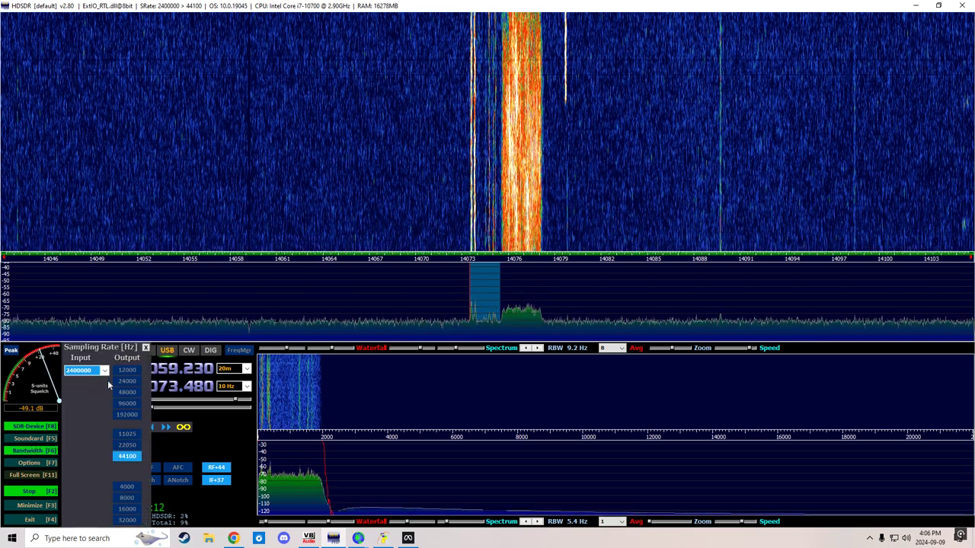
click(145, 349)
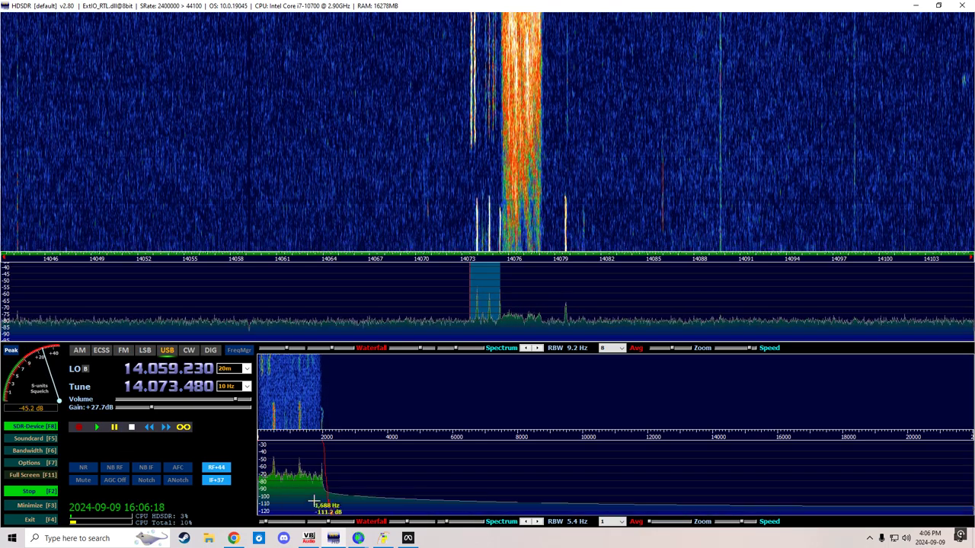
drag(326, 474, 333, 473)
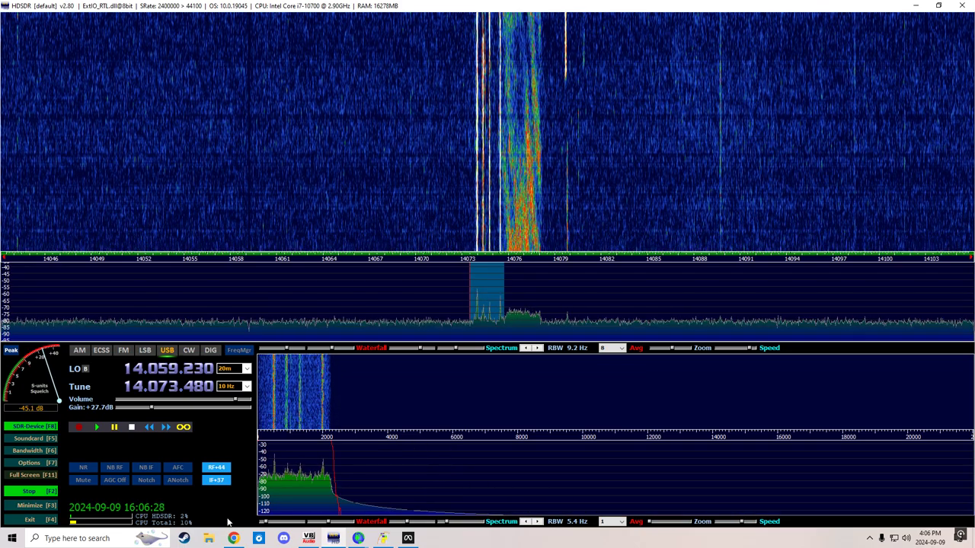
mouse_move(382, 538)
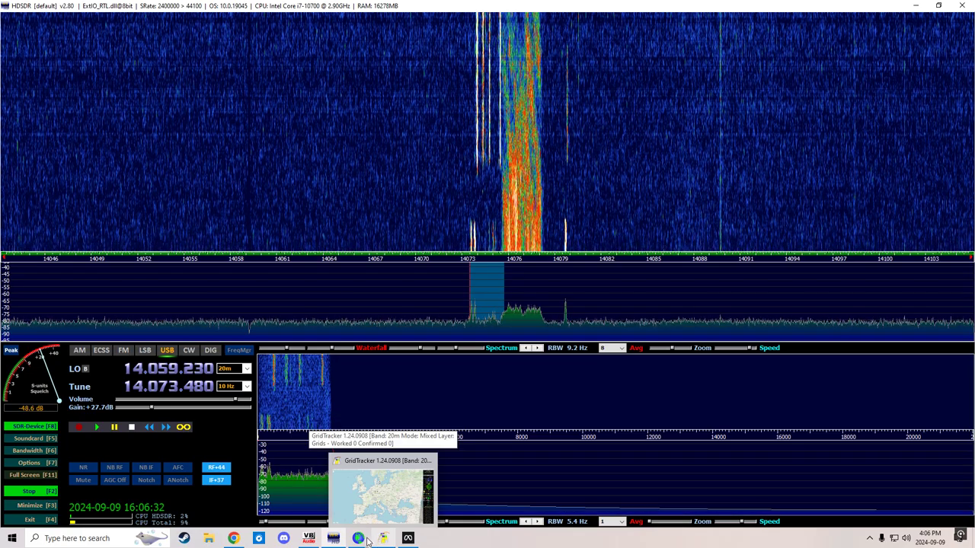
- Bring the WSJT-X decoder forward, then switch to the GridTracker map
click(310, 491)
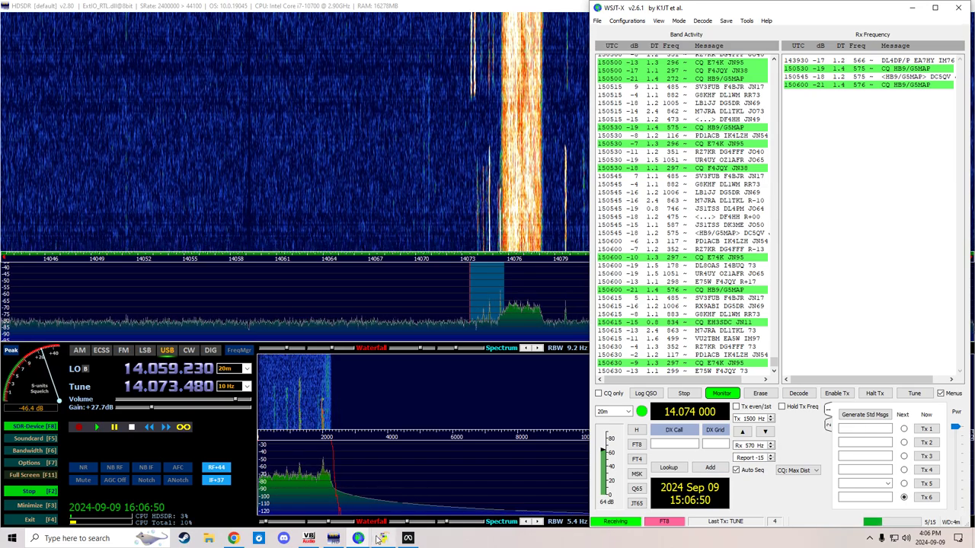
mouse_move(384, 539)
click(379, 508)
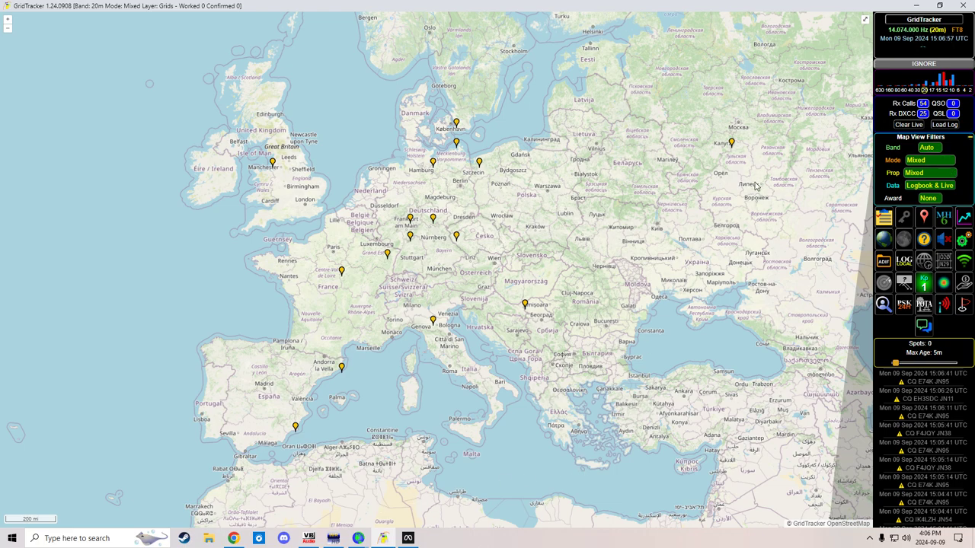
- Switch back to the HDSDR receiver, tuned to 14.073.480 USB on 20 m
click(333, 539)
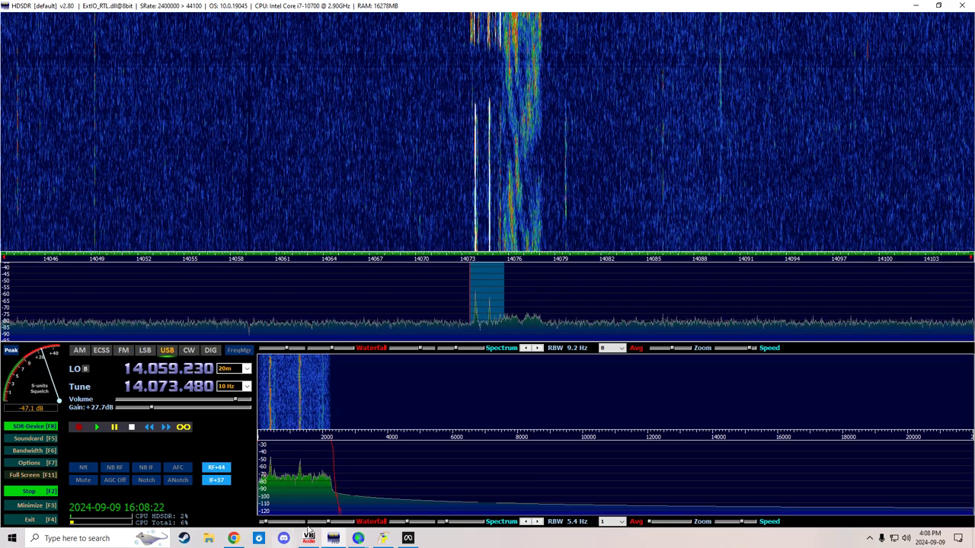
- Bring up the VB-Audio Virtual Cable control panel from the taskbar
click(310, 540)
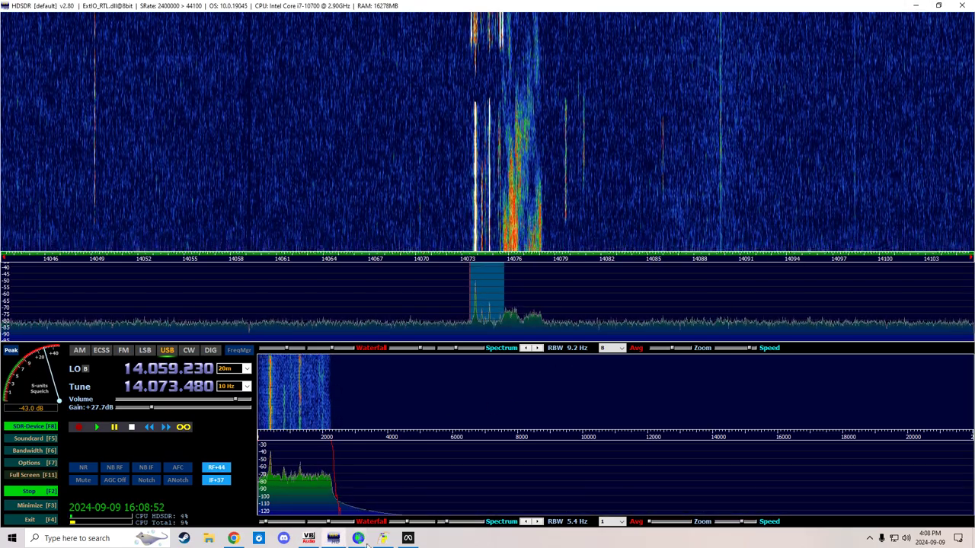
- Show HDSDR beside the WSJT-X decoder using its taskbar preview
mouse_move(360, 539)
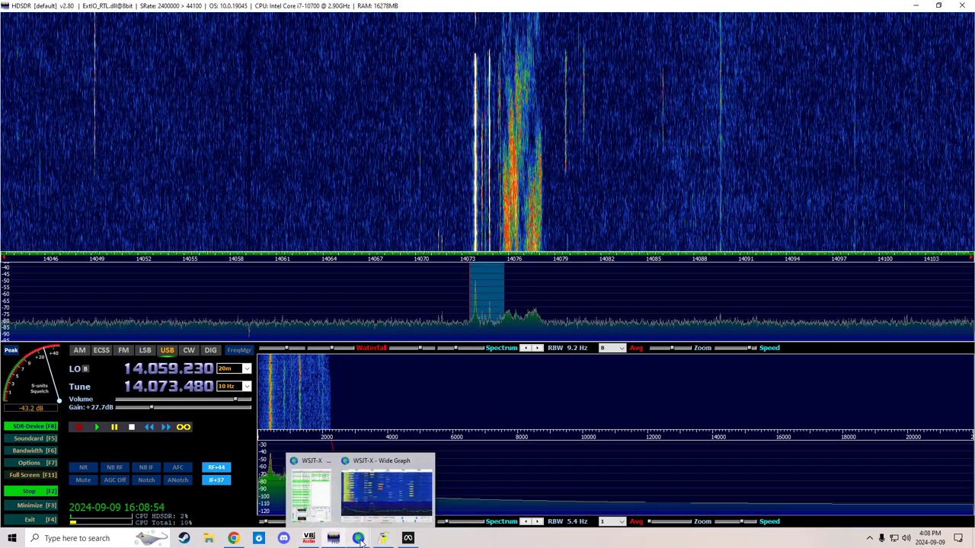
mouse_move(322, 506)
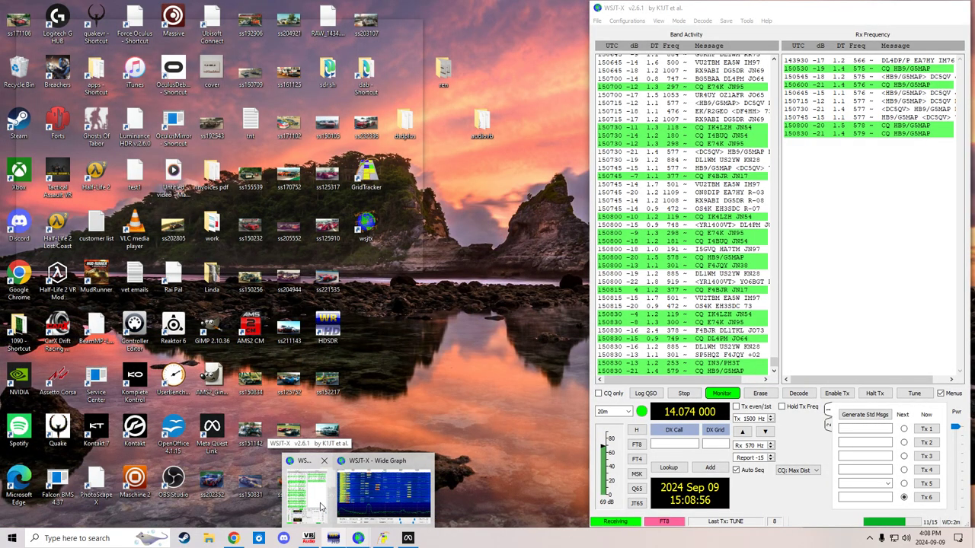
click(321, 506)
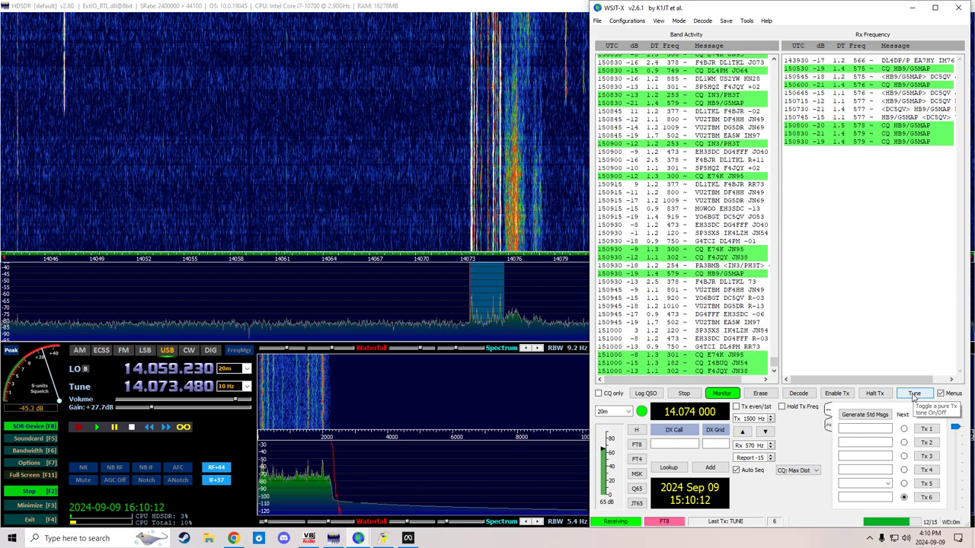
click(914, 394)
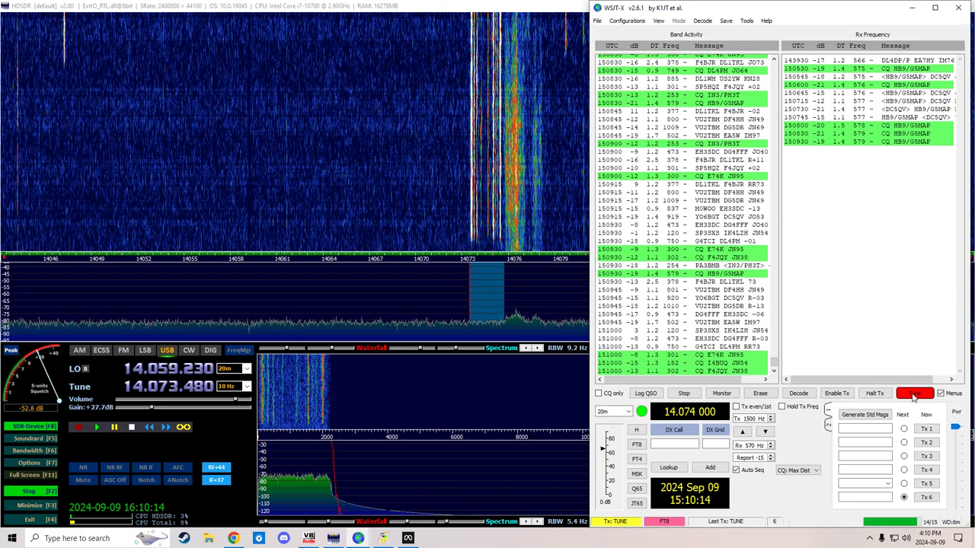
click(914, 394)
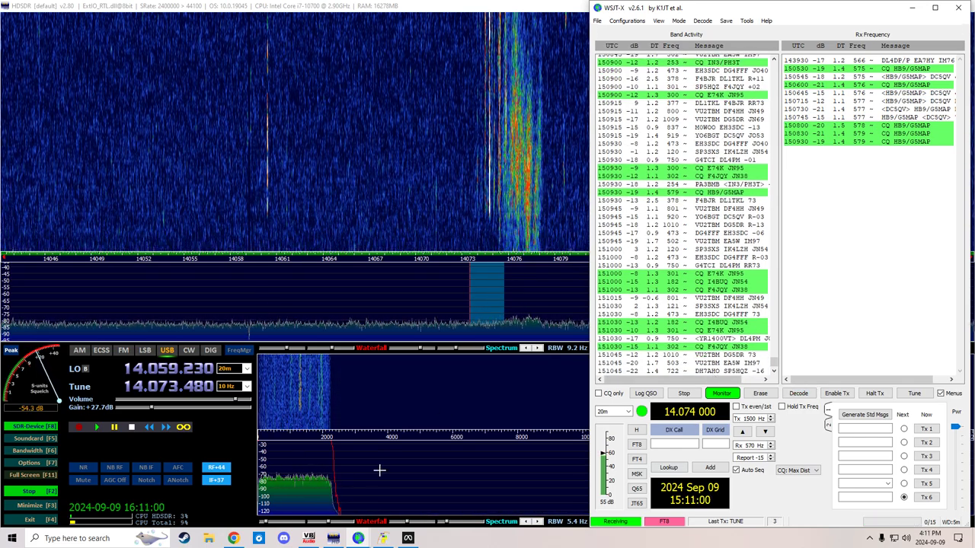
- Make GridTracker's map active, zooming out to the world and back into Europe
mouse_move(358, 539)
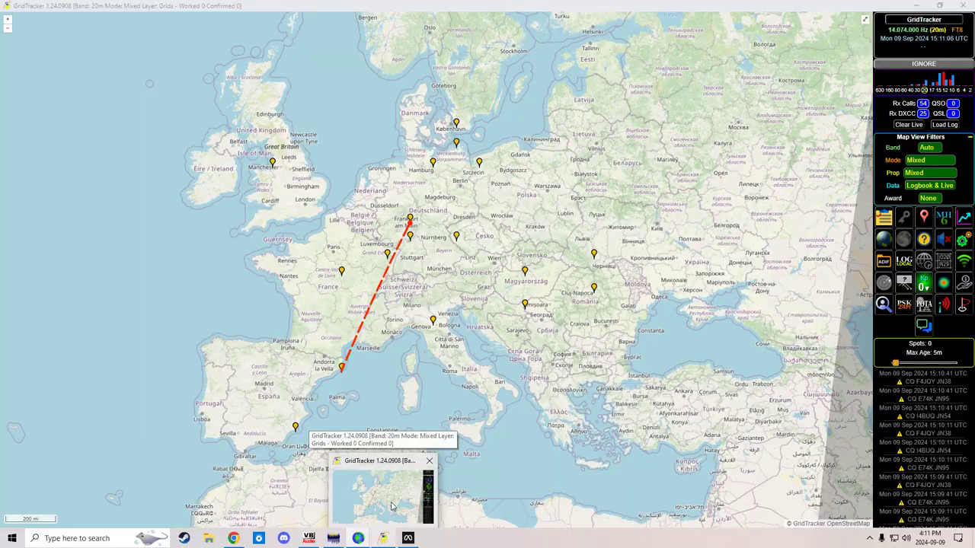
click(392, 507)
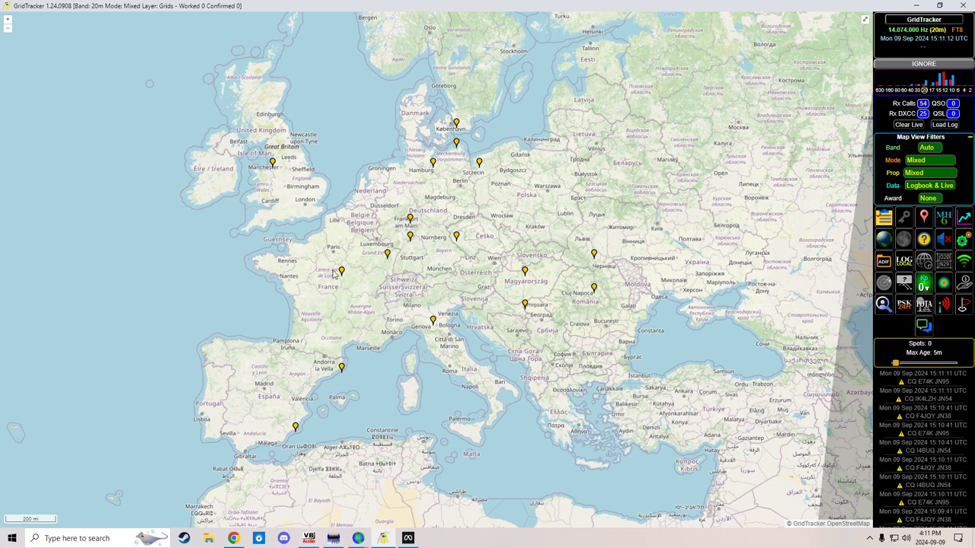
mouse_move(341, 272)
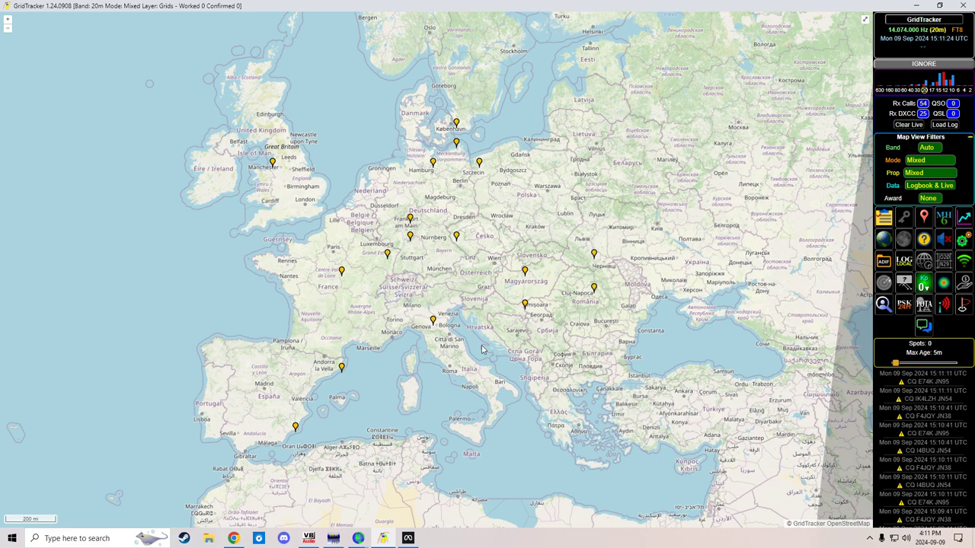
scroll(481, 350, down, 3)
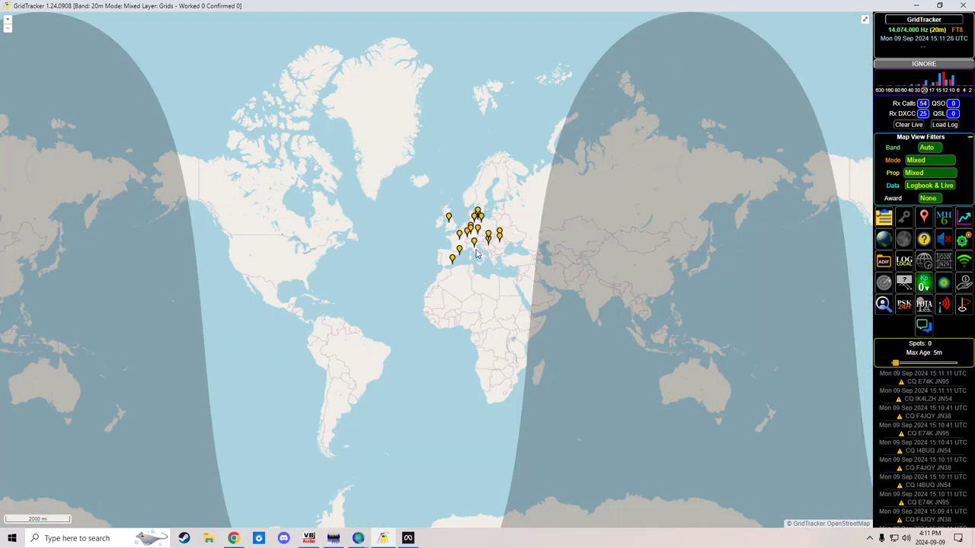
scroll(482, 241, up, 2)
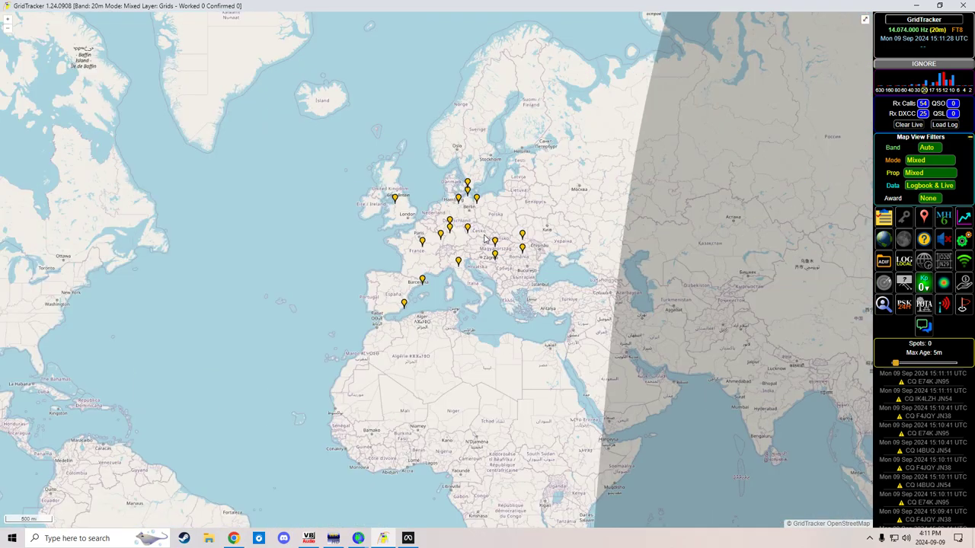
scroll(483, 240, up, 1)
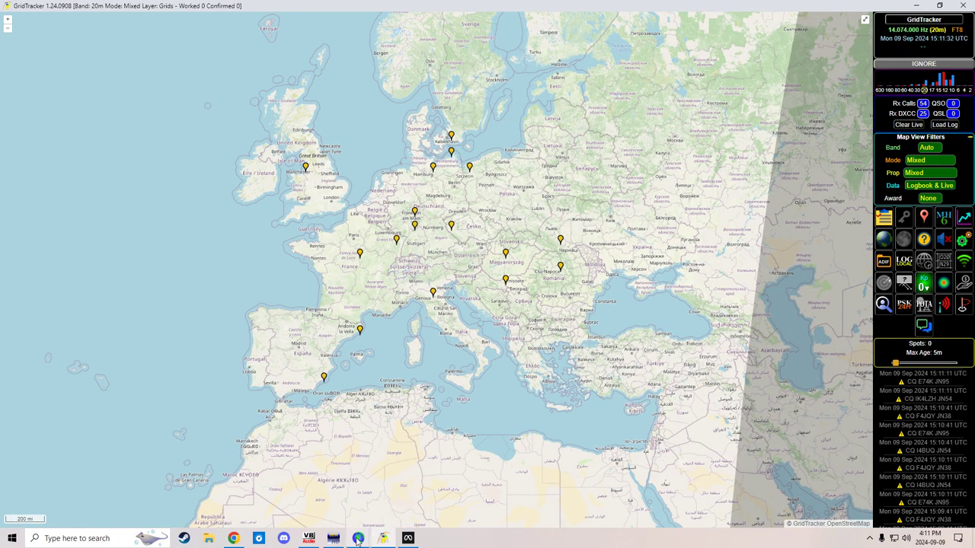
mouse_move(356, 540)
click(350, 510)
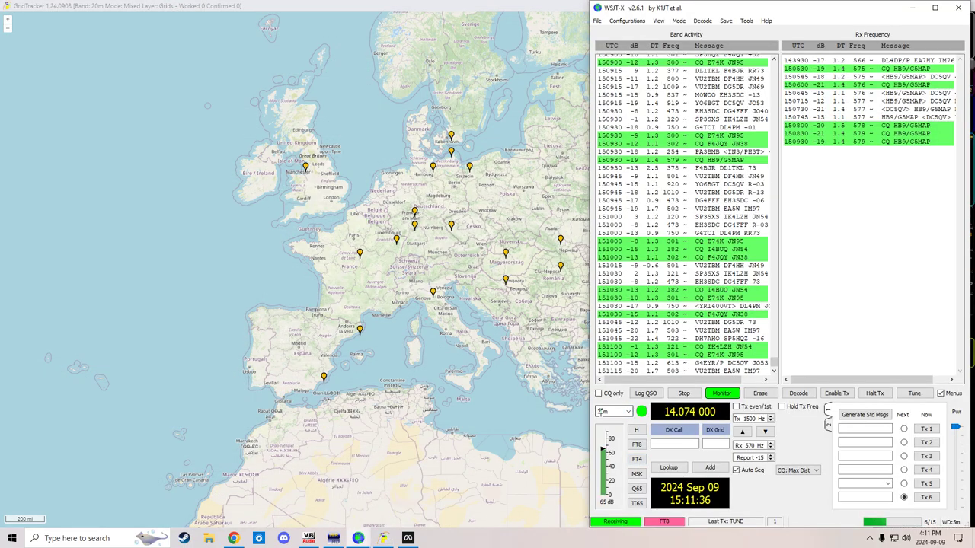
click(627, 412)
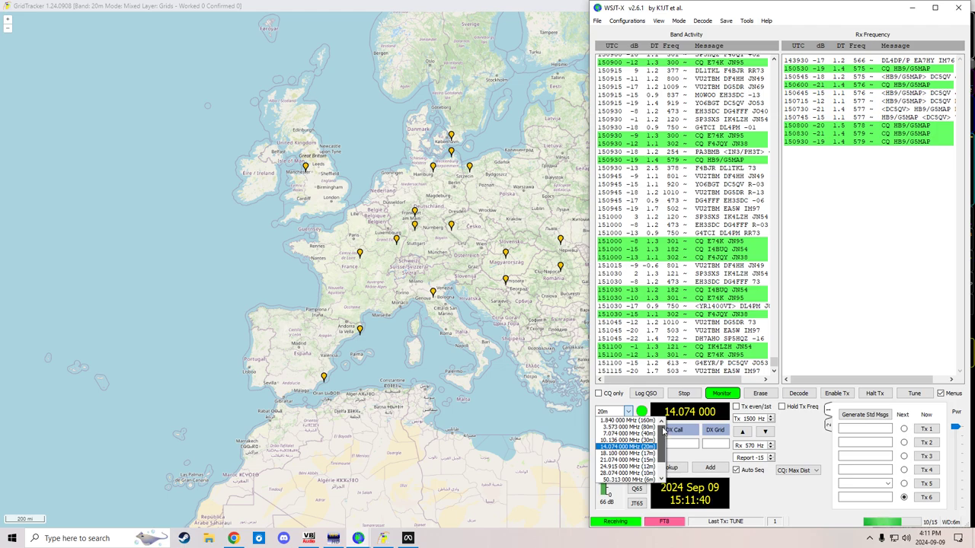
scroll(664, 438, down, 1)
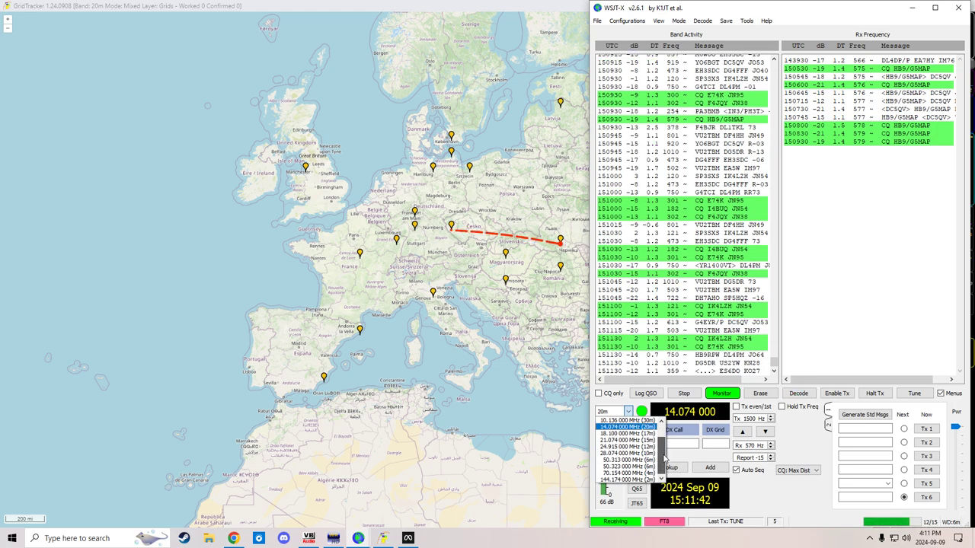
scroll(664, 457, up, 1)
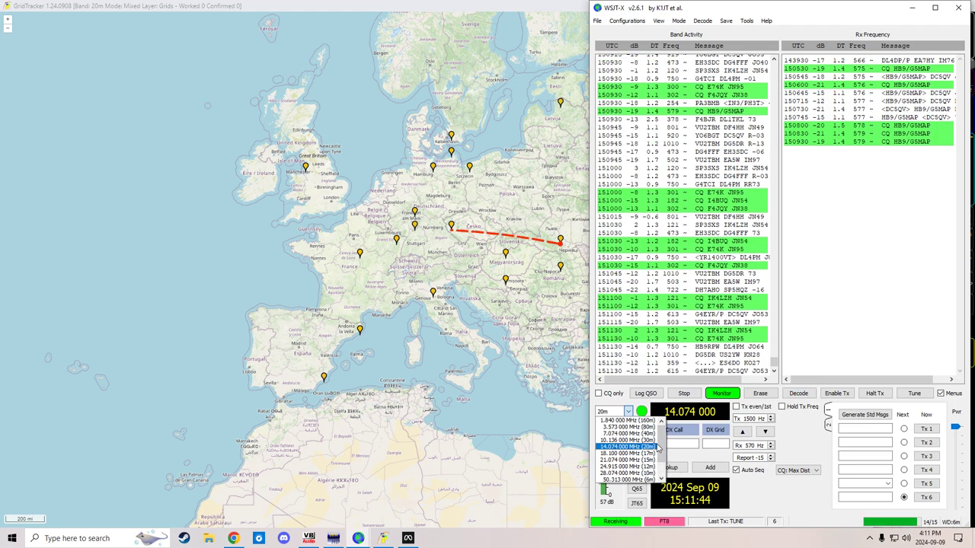
click(387, 364)
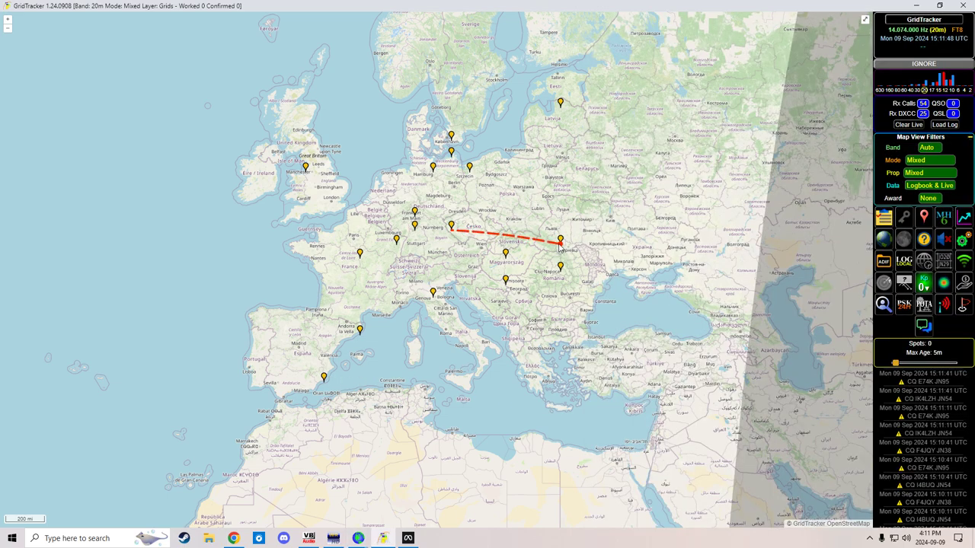
- Read the KN28 and JN69 station info cards, then zoom out to the world
mouse_move(560, 242)
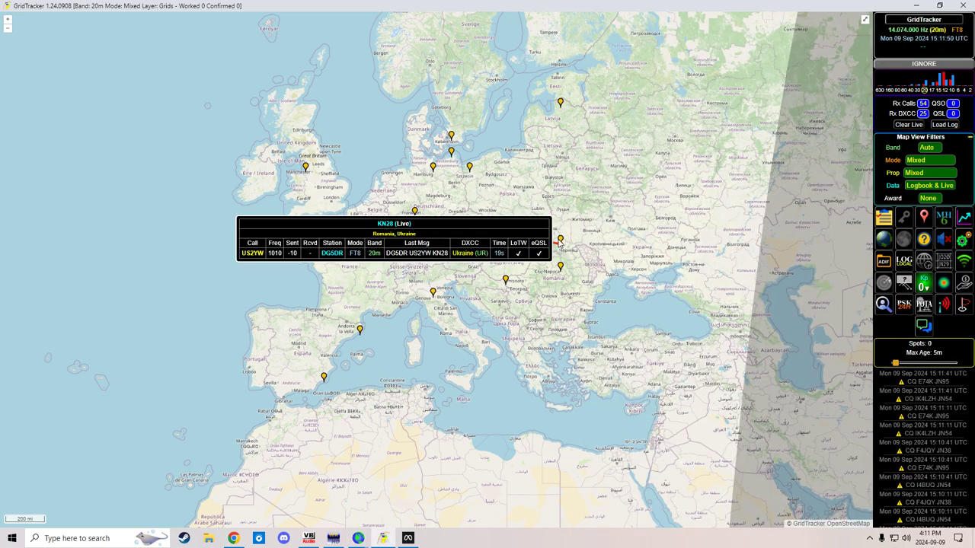
mouse_move(451, 227)
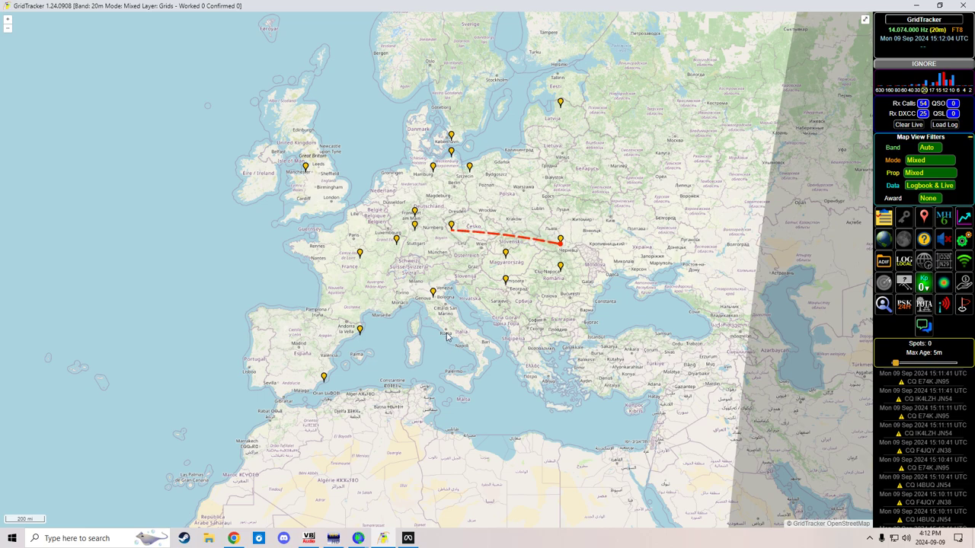
scroll(447, 338, down, 3)
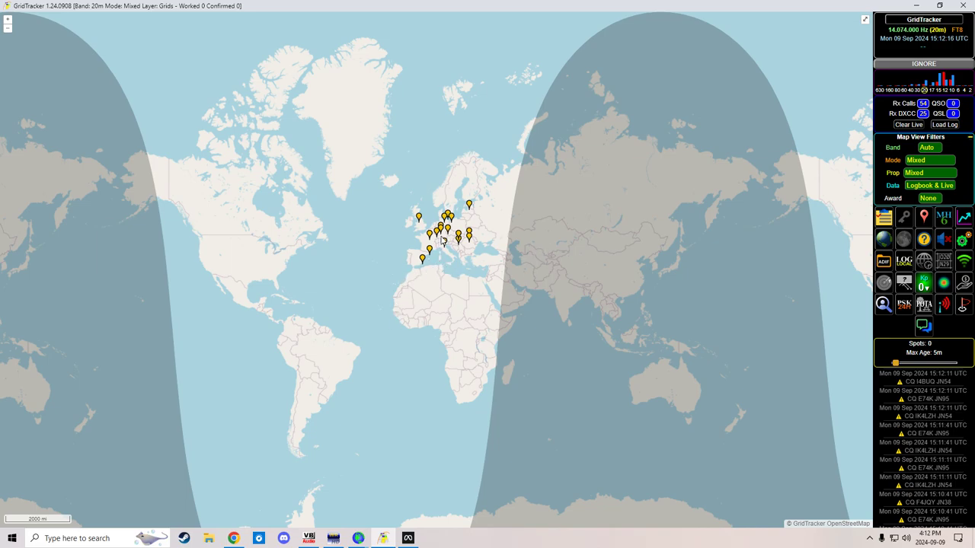
- Zoom back into Europe and shift the map down slightly
scroll(441, 241, up, 3)
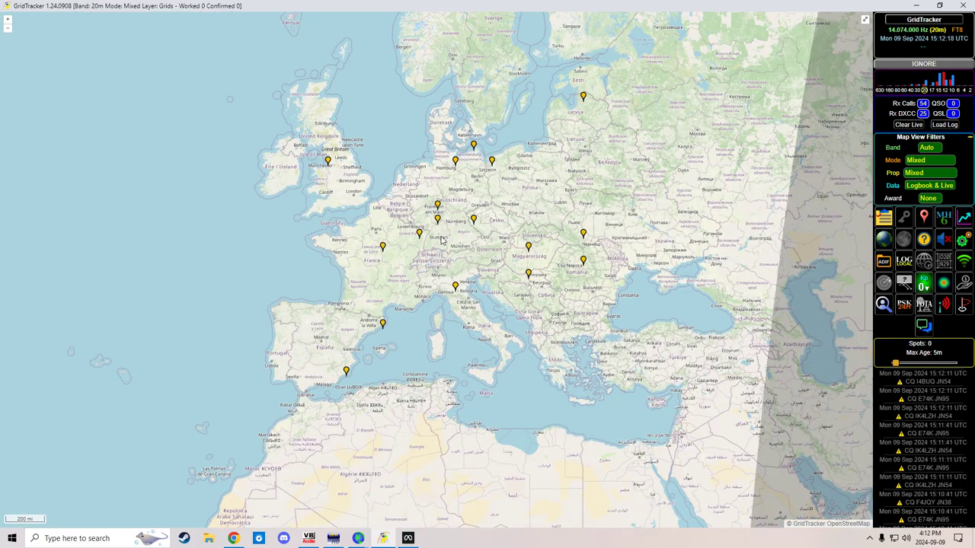
scroll(451, 248, up, 1)
drag(463, 241, 460, 272)
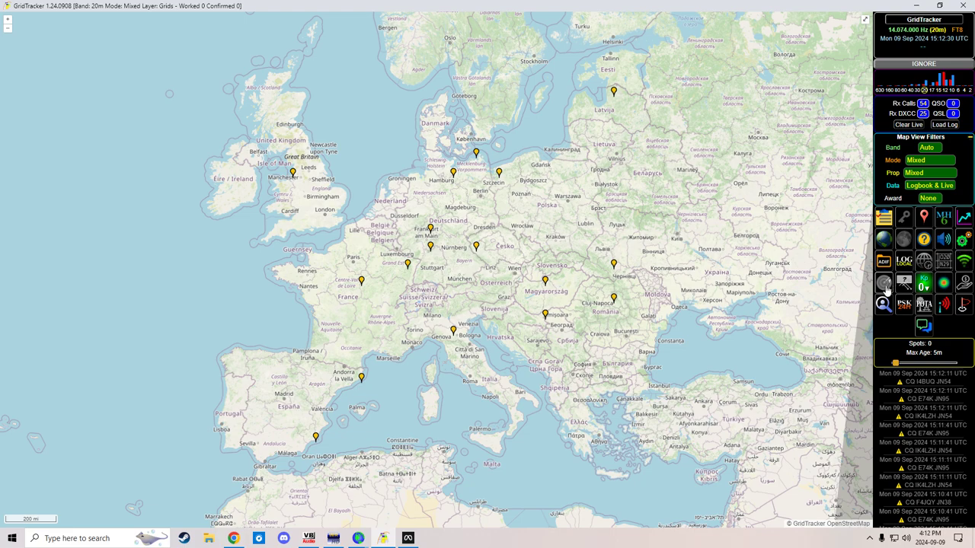
- Toggle the orange flag markers and the POTA park layer on and off, then inspect the Orel marker
click(965, 308)
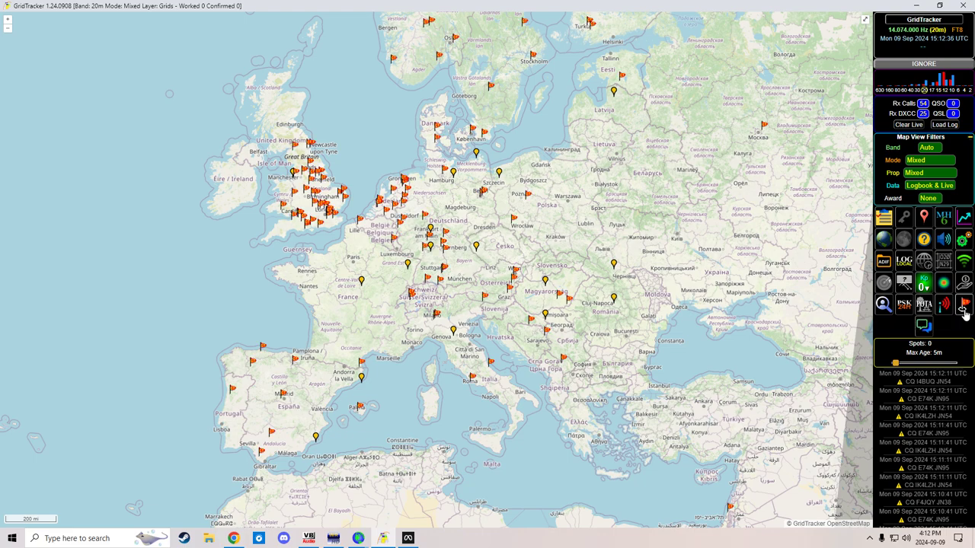
click(965, 308)
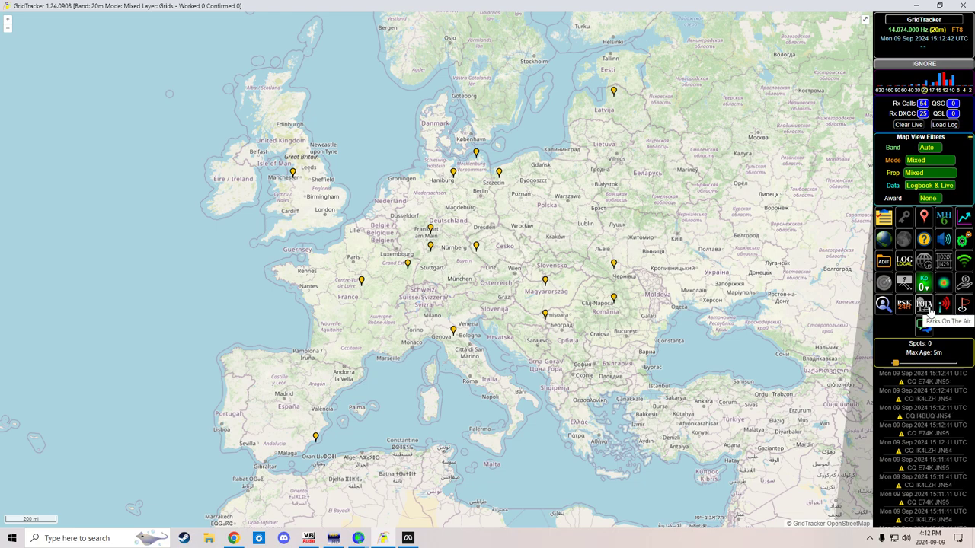
click(929, 311)
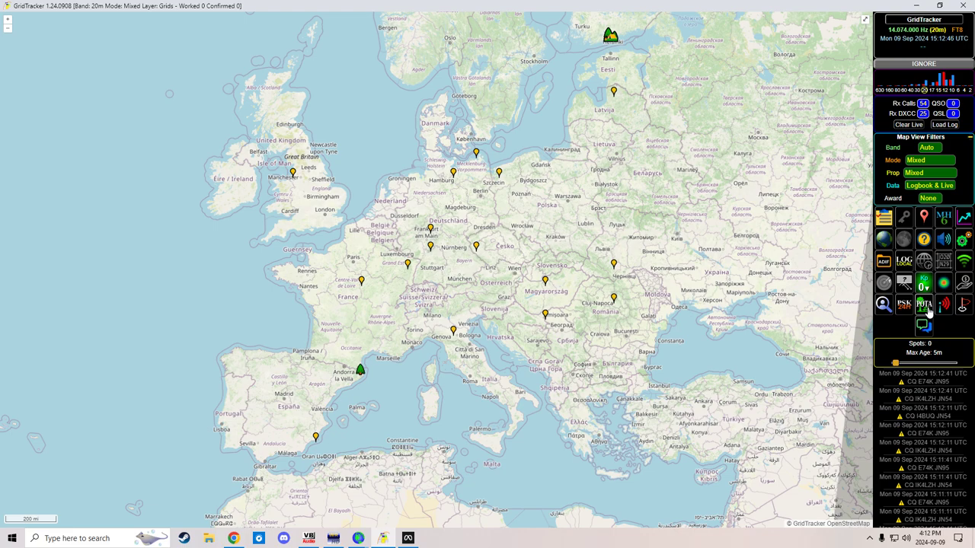
click(926, 306)
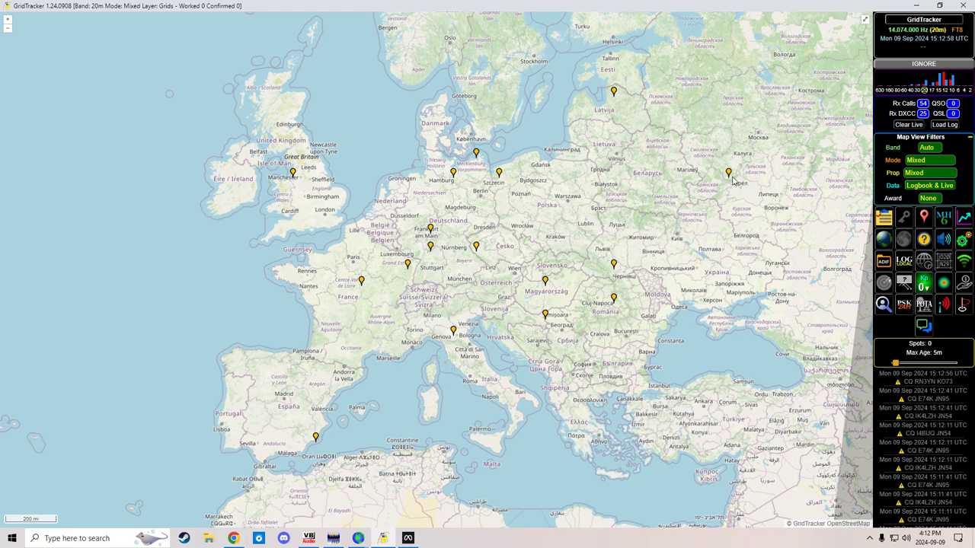
mouse_move(729, 175)
click(888, 220)
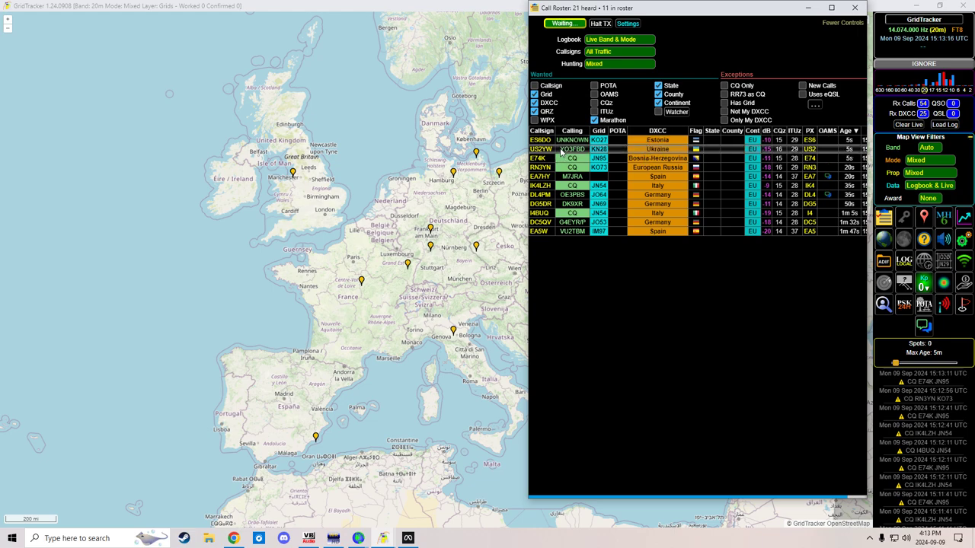
mouse_move(294, 174)
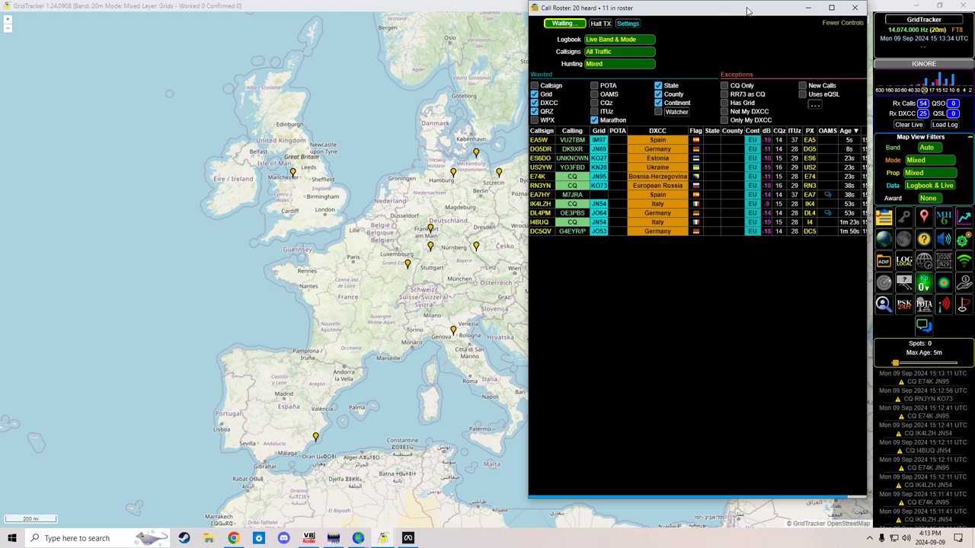
- Close the Call Roster, then zoom the Europe map out and back in
click(855, 9)
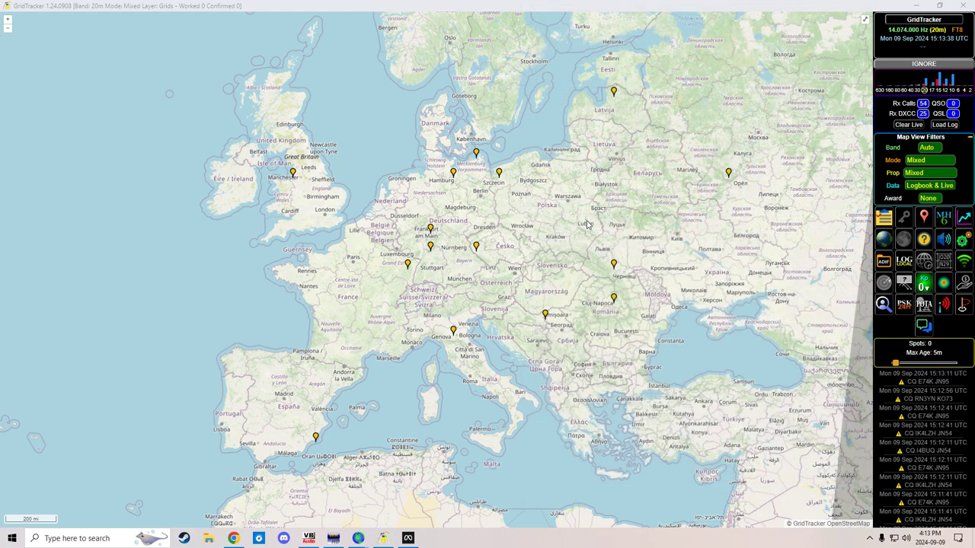
scroll(585, 223, down, 1)
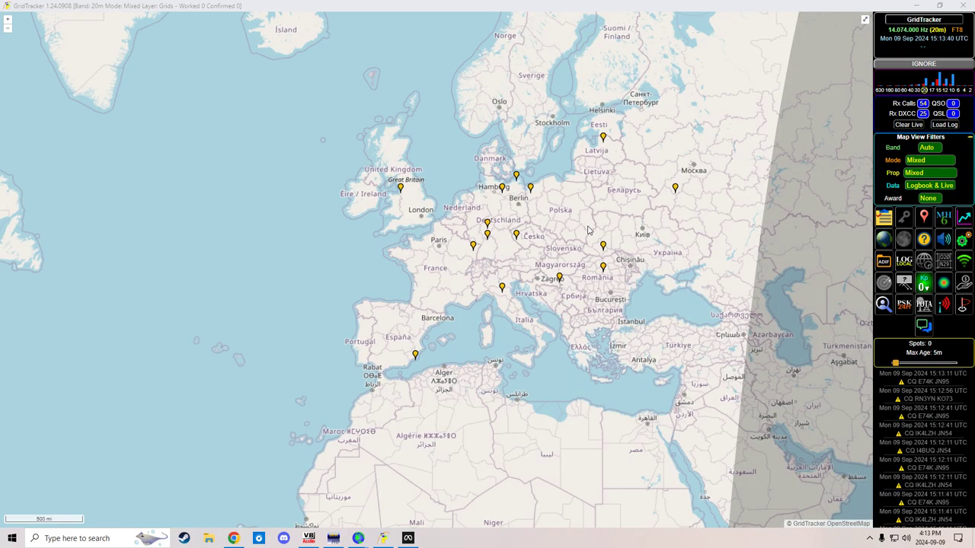
scroll(588, 230, down, 1)
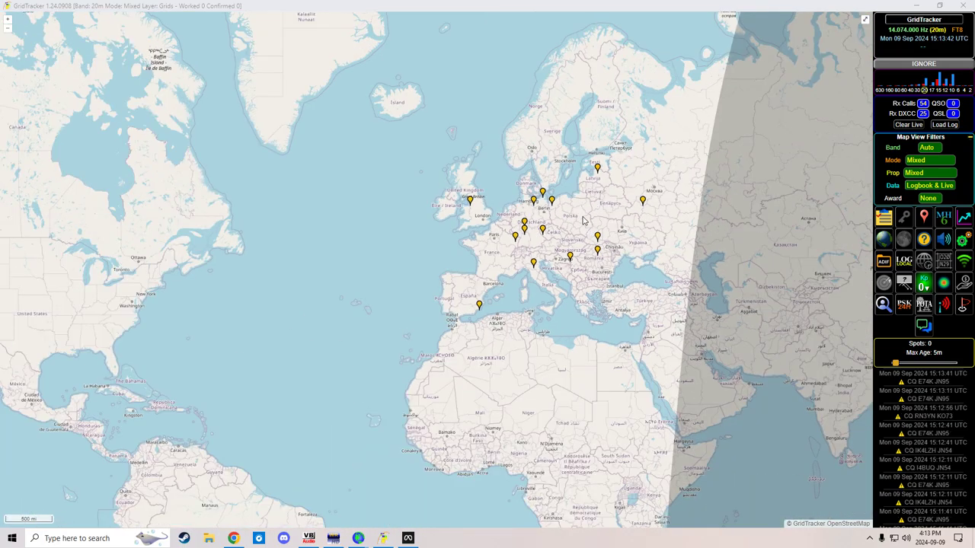
scroll(584, 220, up, 2)
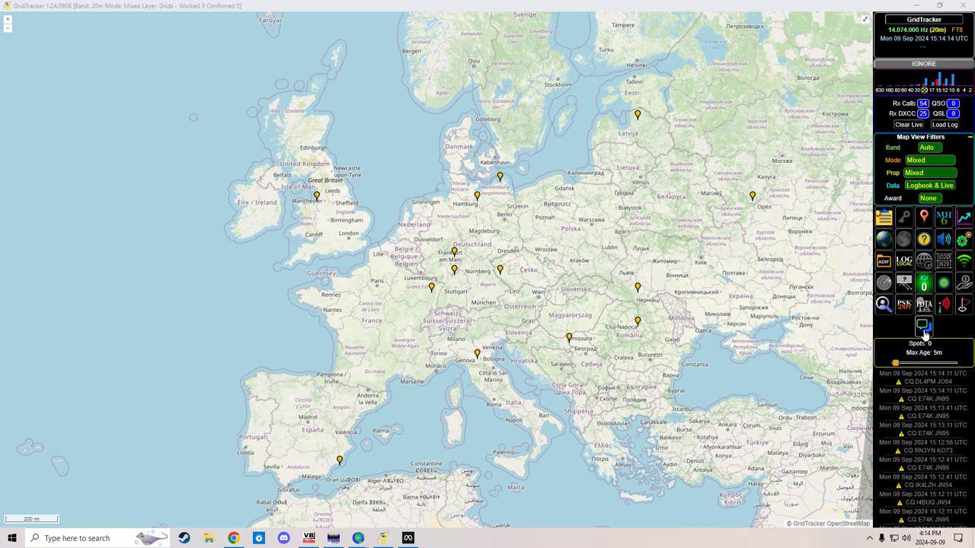
- Open the Off-Air Message Service window, browse its call-sign list, then close it
click(923, 326)
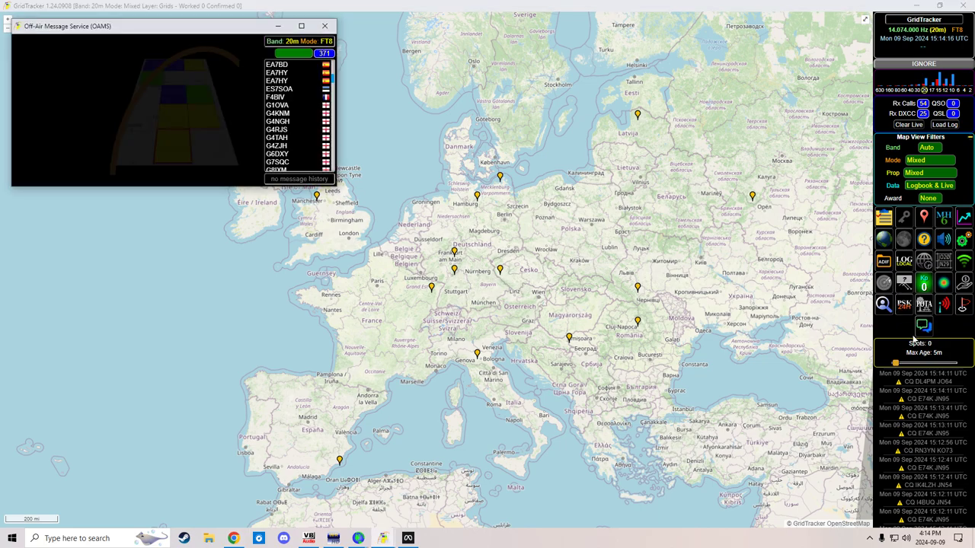
scroll(304, 103, down, 10)
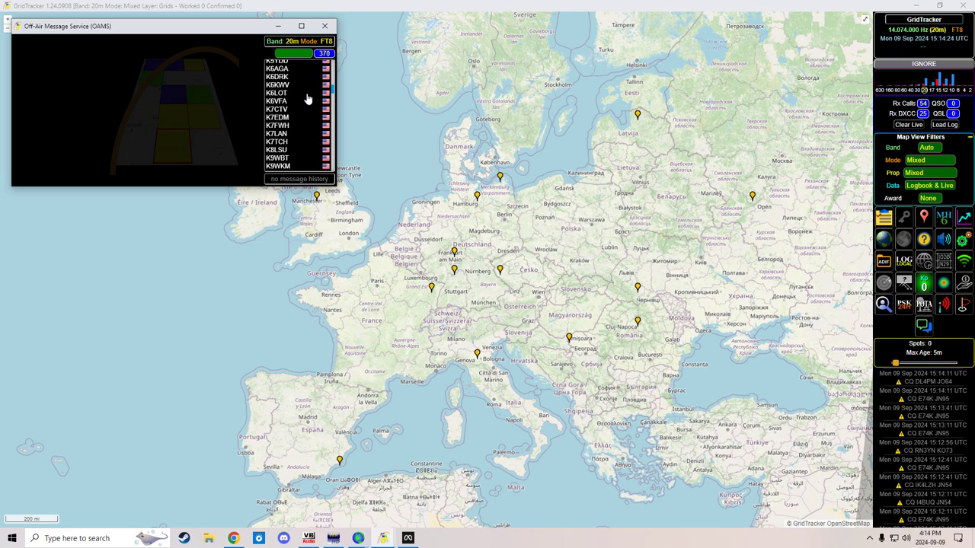
scroll(305, 96, up, 8)
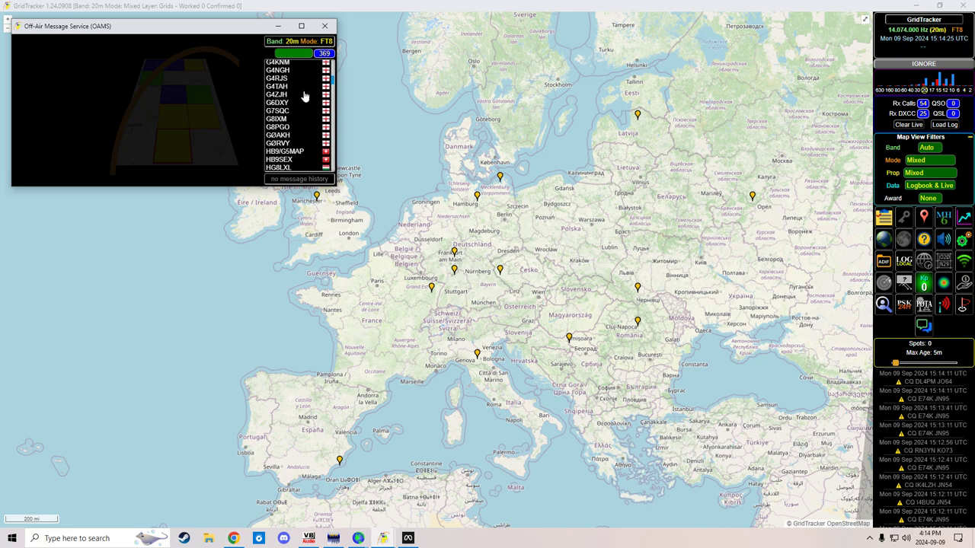
click(326, 27)
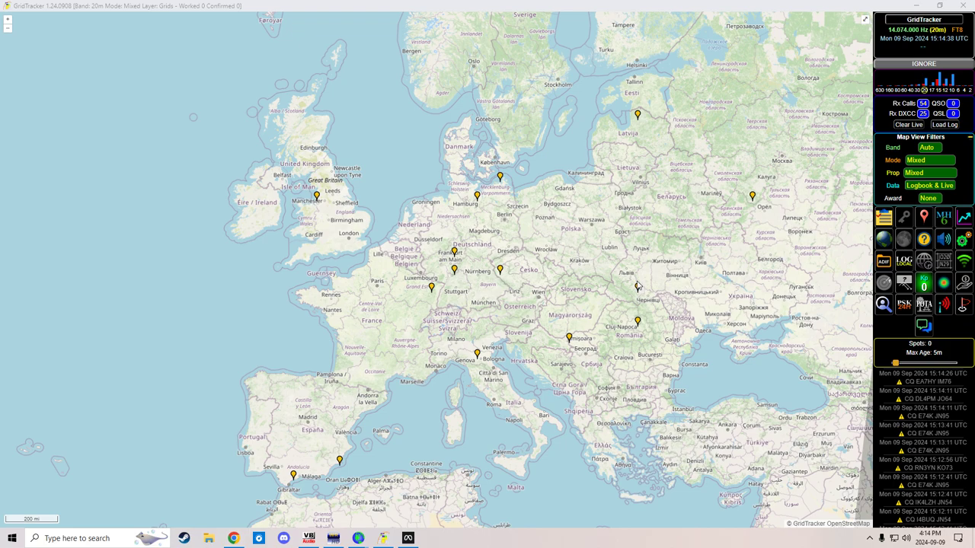
scroll(620, 279, down, 1)
scroll(625, 275, down, 1)
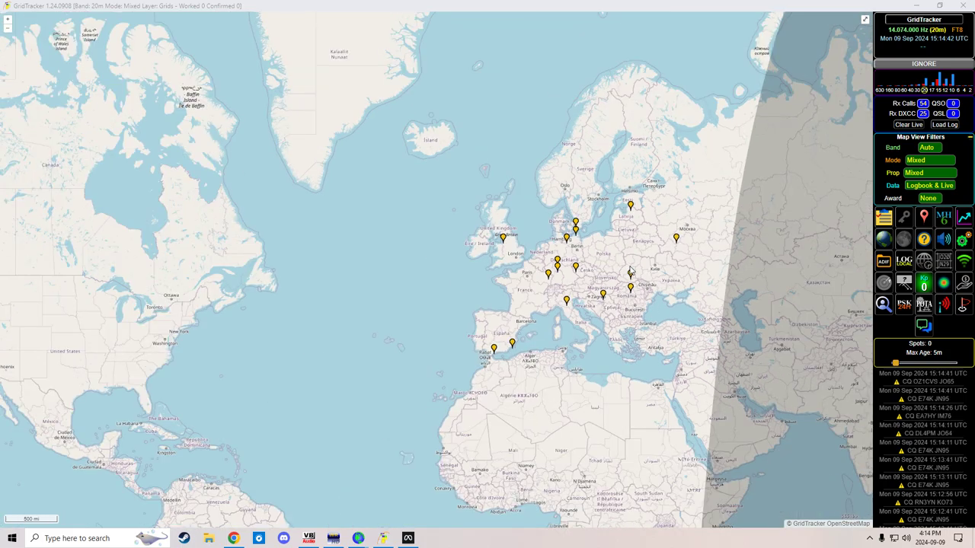
scroll(631, 266, down, 1)
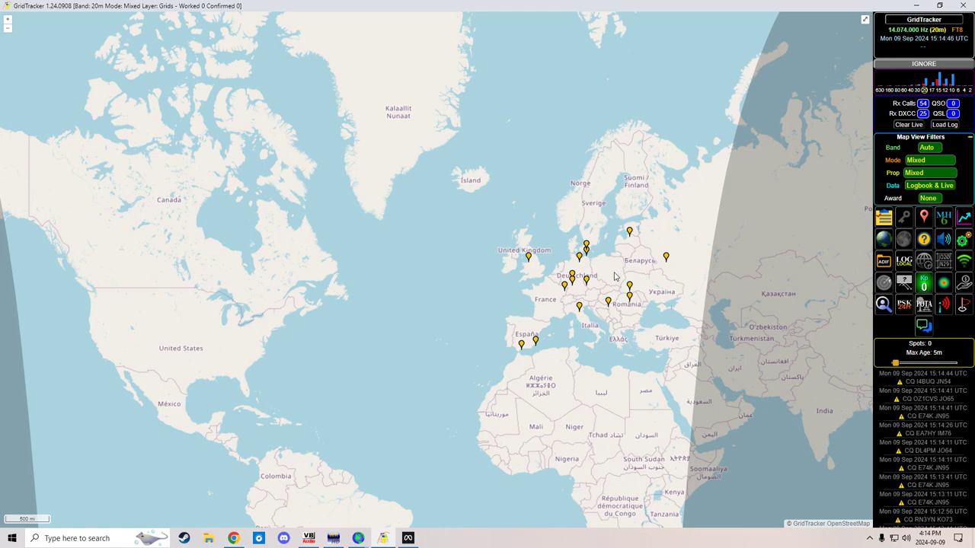
scroll(611, 283, up, 1)
drag(646, 268, 546, 268)
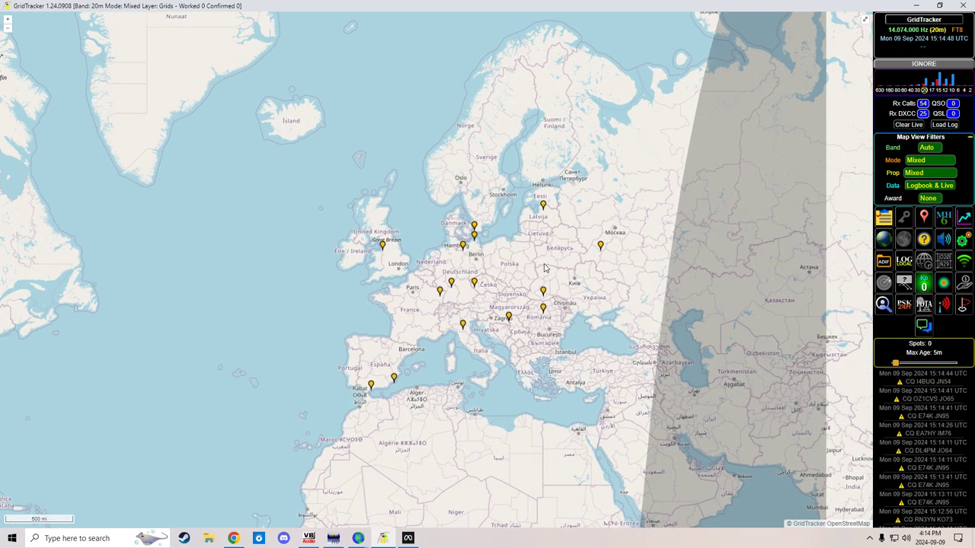
scroll(560, 269, up, 1)
scroll(506, 270, down, 1)
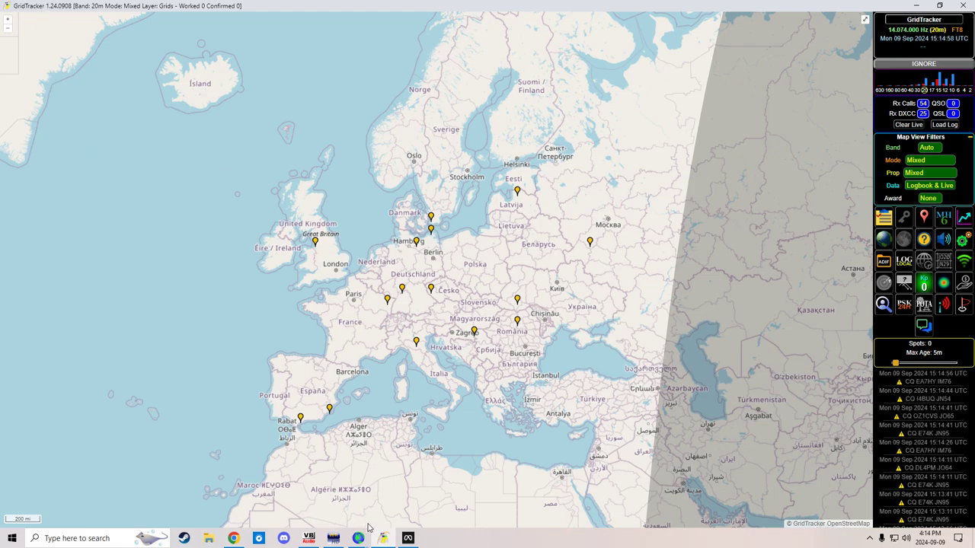
mouse_move(358, 539)
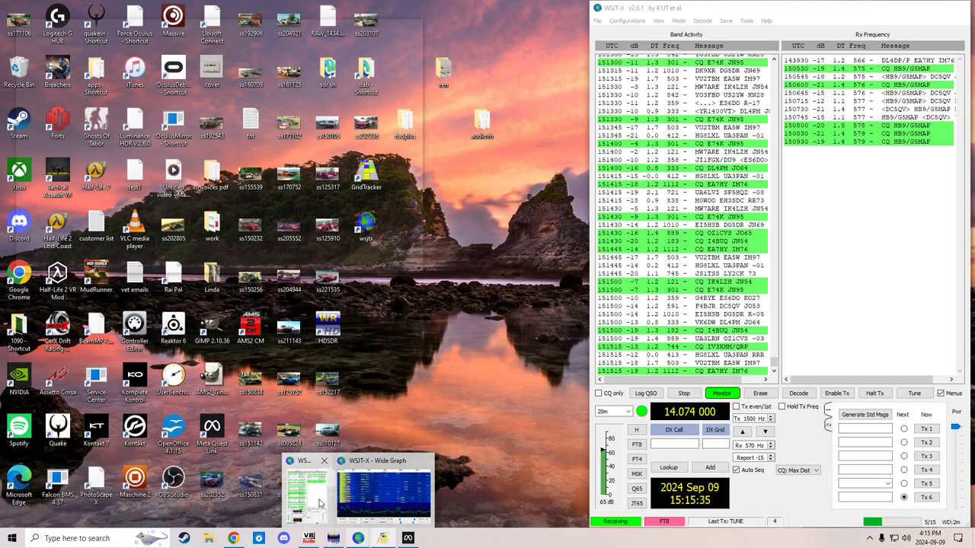
- Bring WSJT-X to the front beside GridTracker and zoom the map out
click(321, 503)
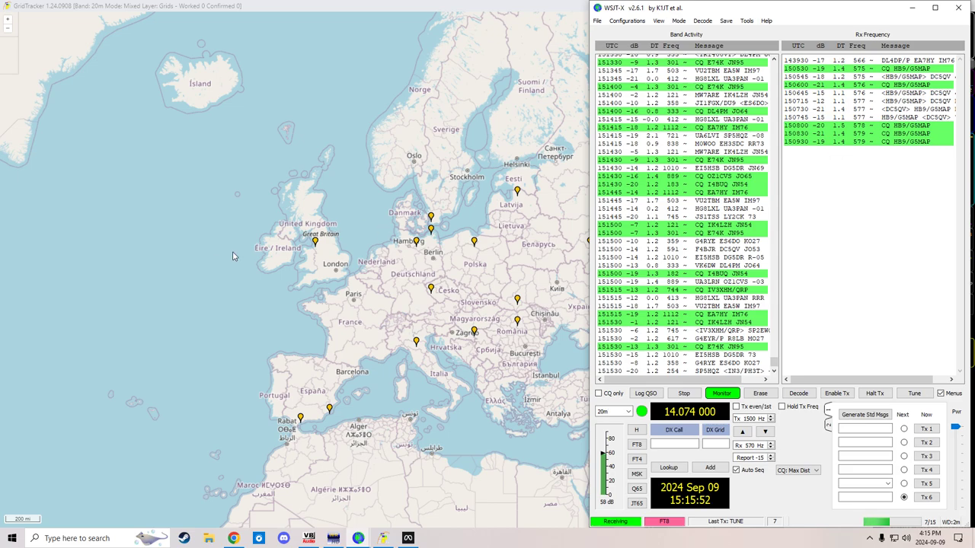
scroll(379, 288, down, 1)
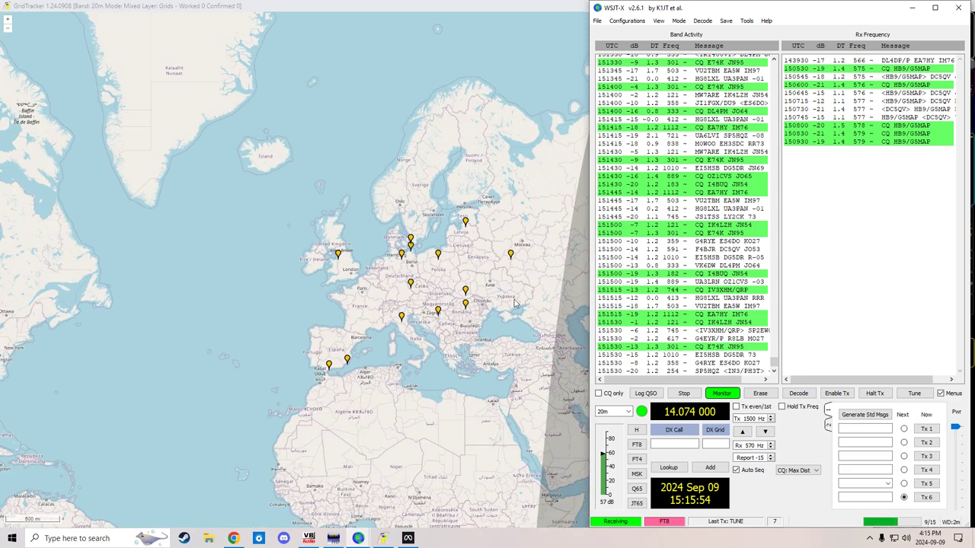